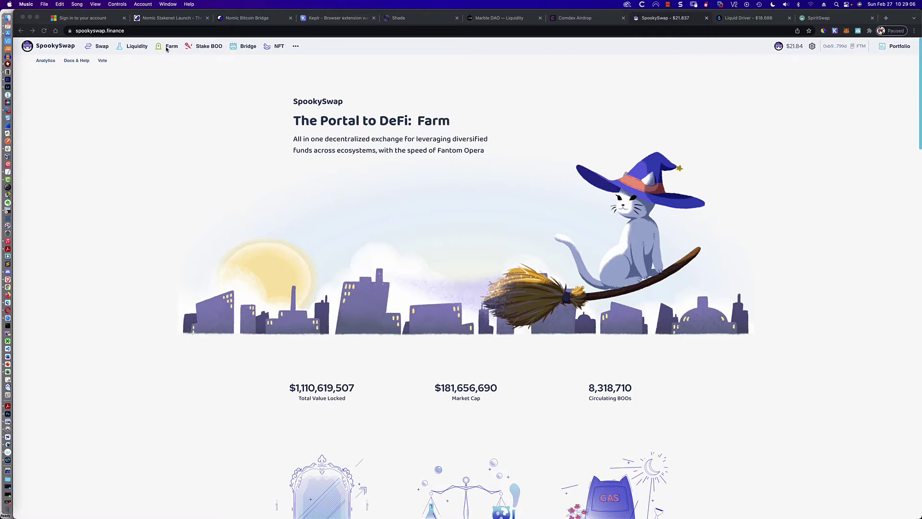
Step: Check SpookySwap's My Potions tab shows no liquidity, then return to the FTM/BOO Supply form
{"action": "left_click", "coordinate": [135, 46]}
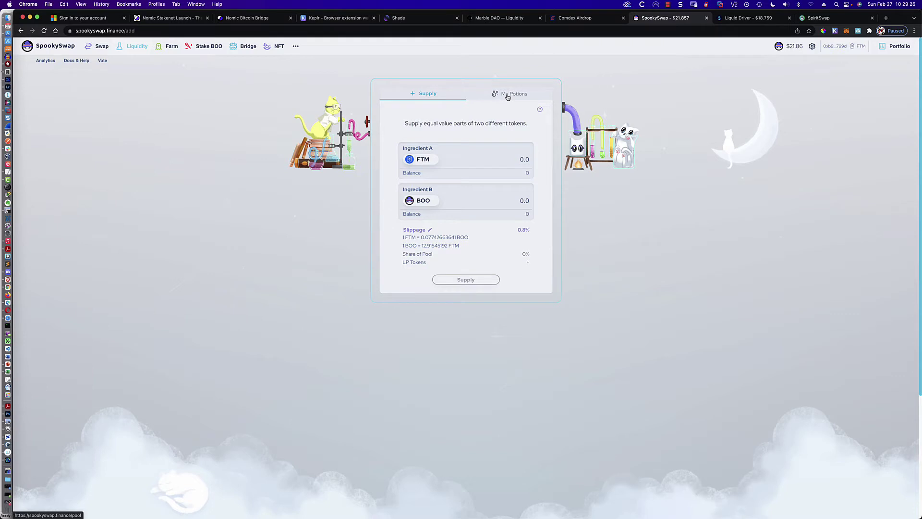
{"action": "left_click", "coordinate": [507, 96]}
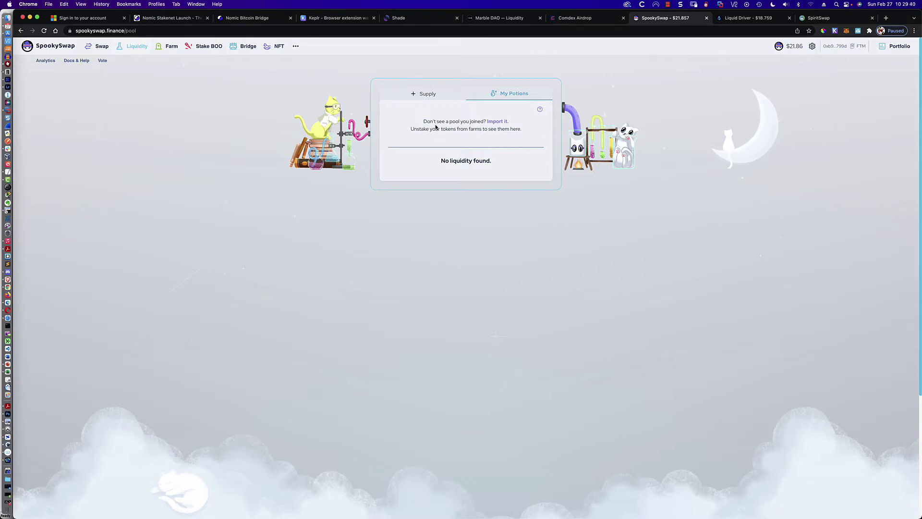
{"action": "left_click", "coordinate": [425, 95]}
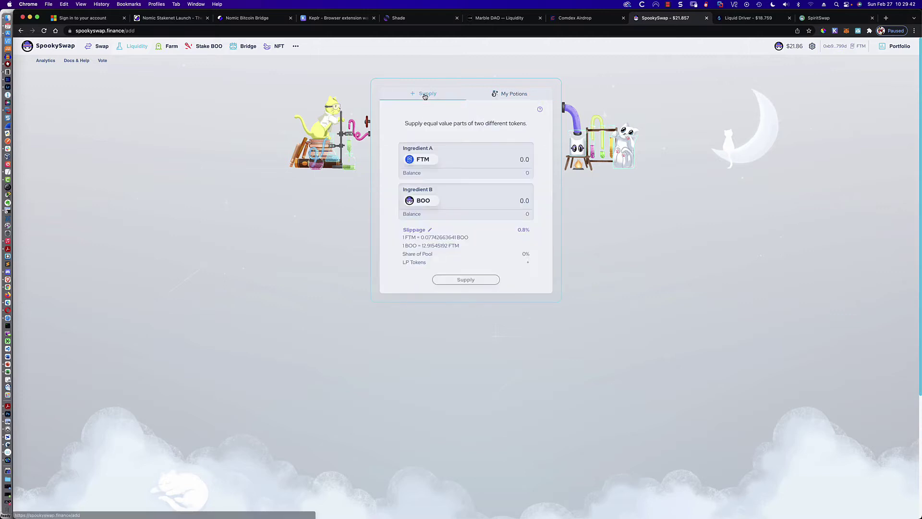
Step: Switch to SpiritSwap and open its Home dashboard to reach the Liquidity page
{"action": "left_click", "coordinate": [828, 17]}
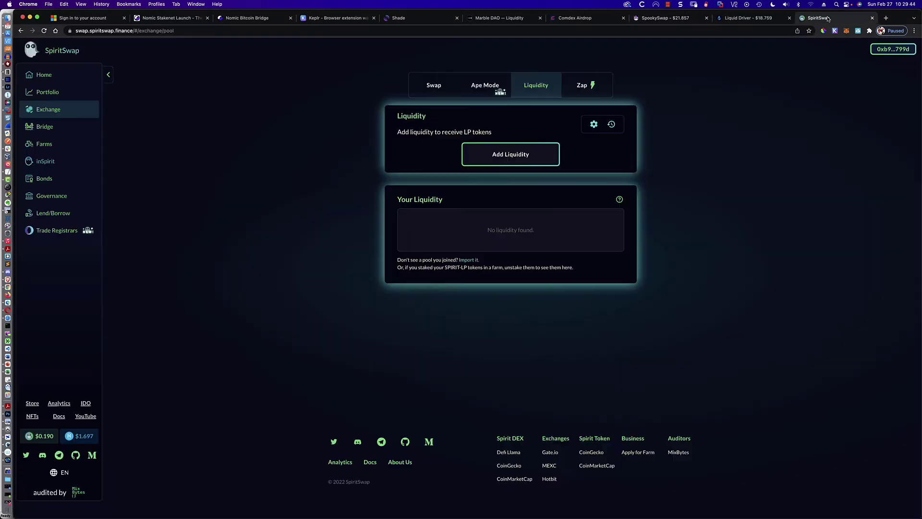
{"action": "left_click", "coordinate": [48, 85]}
Step: Scroll Liquid Driver's Farm page to the SpiritSwap farms, e.g. LQDR/FTM at 131% APR
{"action": "left_click", "coordinate": [742, 21]}
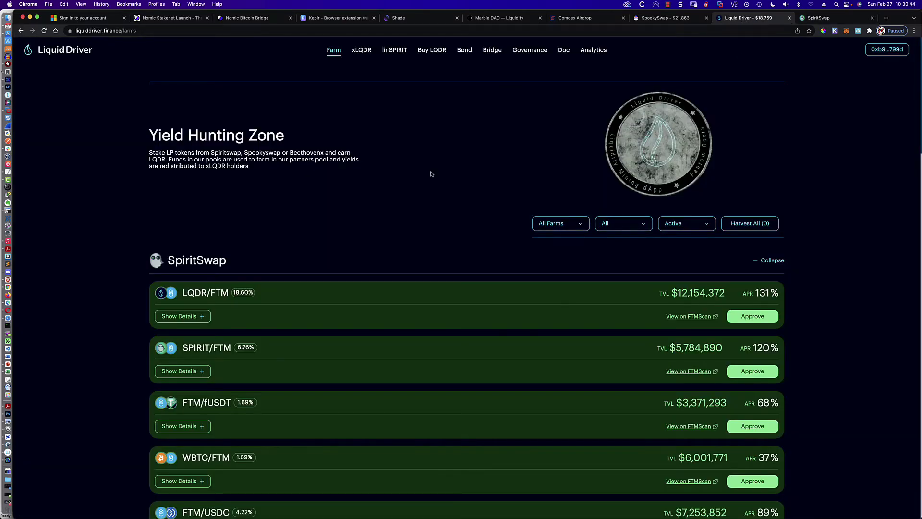
{"action": "scroll", "coordinate": [382, 88], "scroll_direction": "down", "scroll_amount": 5}
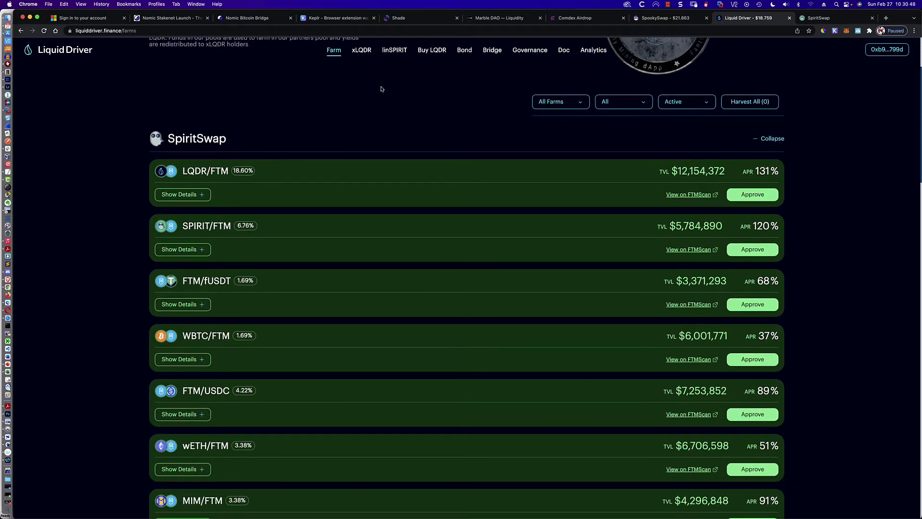
{"action": "scroll", "coordinate": [381, 89], "scroll_direction": "down", "scroll_amount": 1}
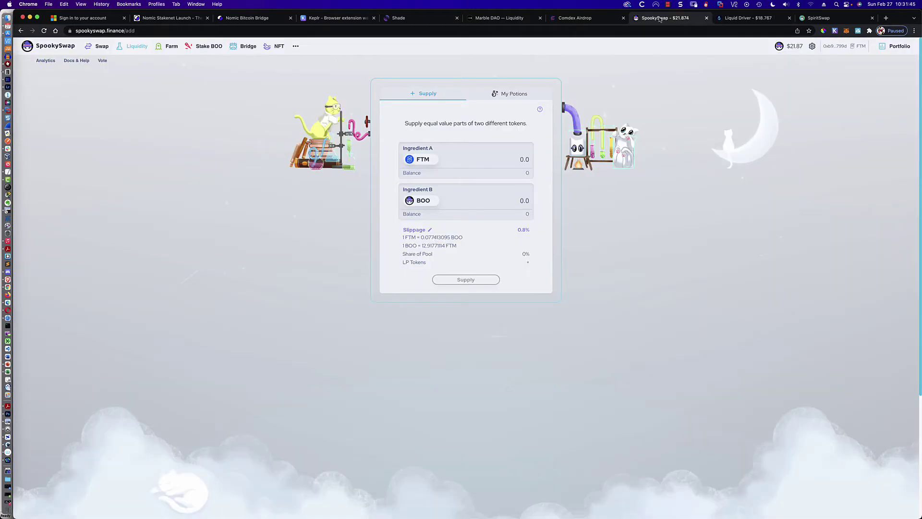
Step: Confirm SpookySwap's FTM-BOO farm has nothing staked, then go back to SpiritSwap's Liquidity page
{"action": "left_click", "coordinate": [664, 19]}
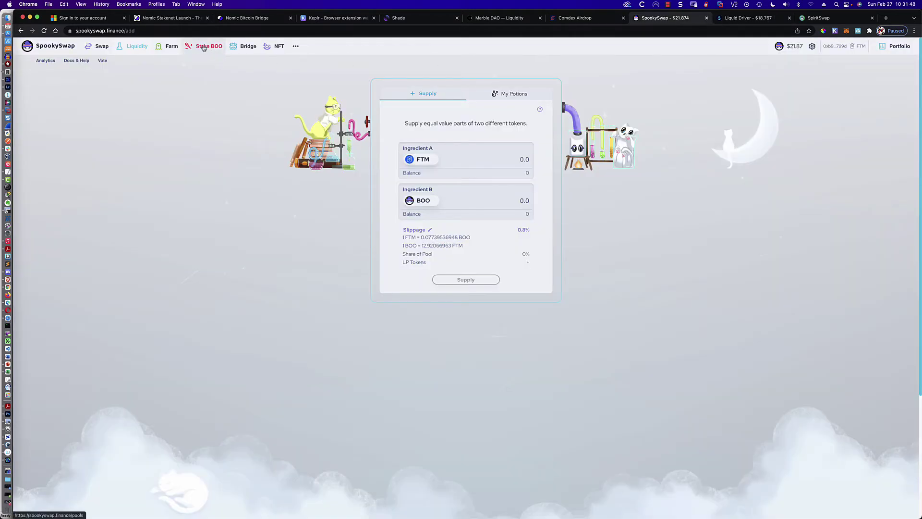
{"action": "left_click", "coordinate": [169, 46]}
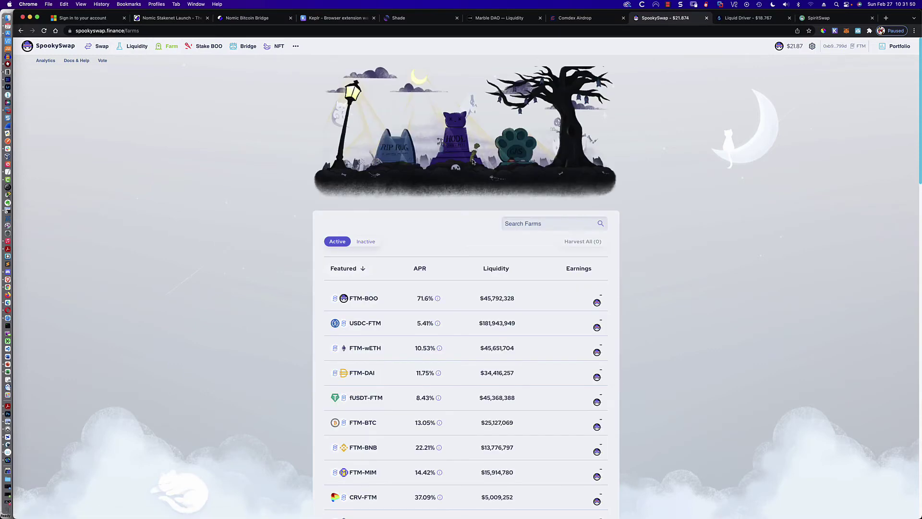
{"action": "scroll", "coordinate": [499, 209], "scroll_direction": "down", "scroll_amount": 3}
{"action": "left_click", "coordinate": [485, 165]}
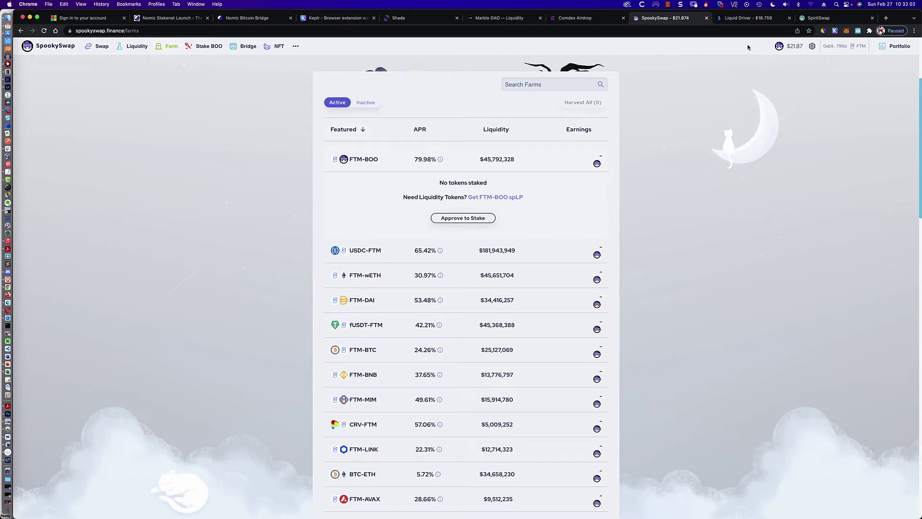
{"action": "left_click", "coordinate": [819, 18]}
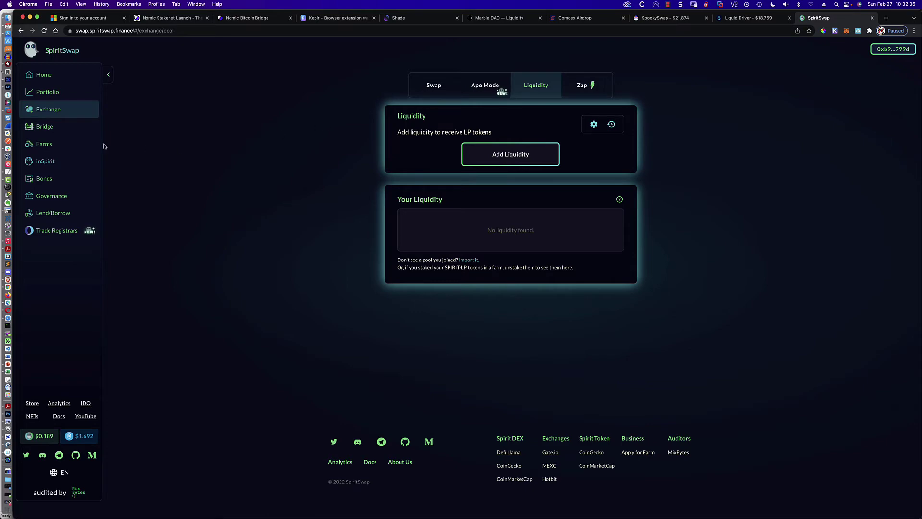
Step: Open SpiritSwap's Farms list and connect the MetaMask wallet account
{"action": "left_click", "coordinate": [41, 143]}
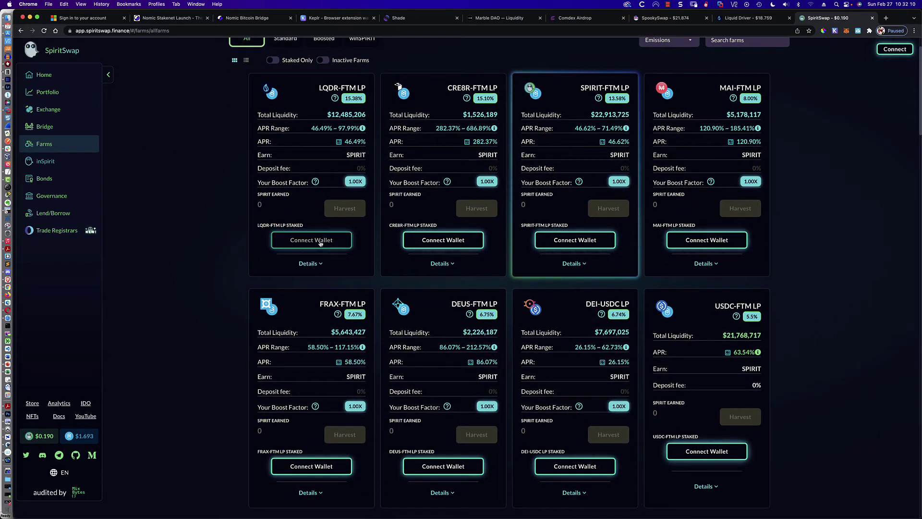
{"action": "left_click", "coordinate": [894, 53]}
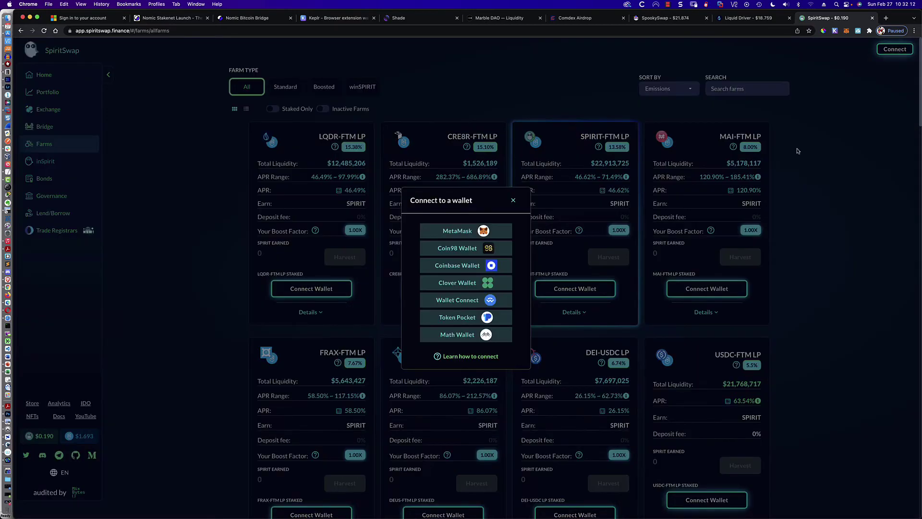
{"action": "left_click", "coordinate": [482, 238]}
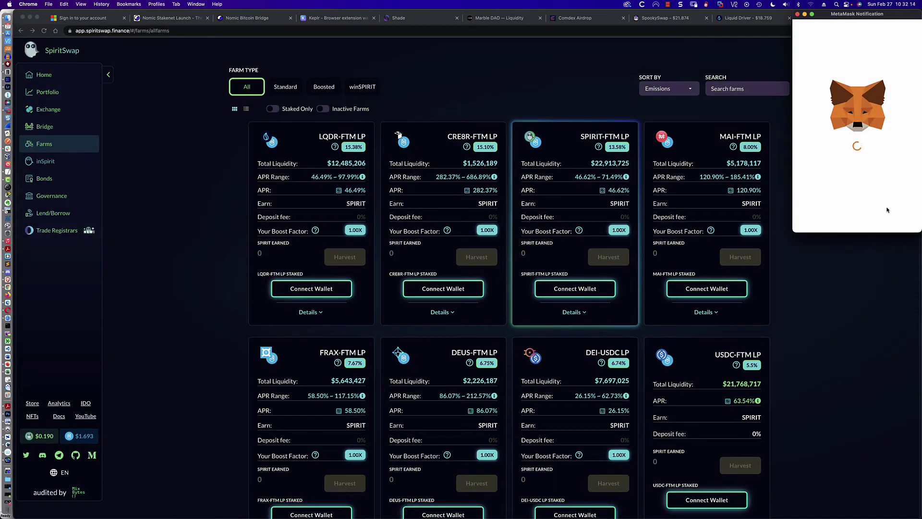
{"action": "left_click", "coordinate": [891, 218]}
{"action": "left_click", "coordinate": [890, 217]}
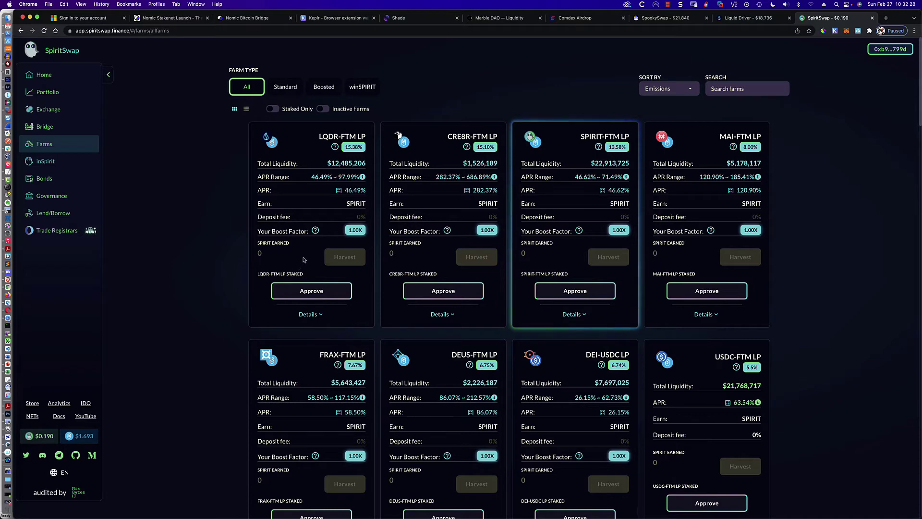
Step: Go to Liquid Driver and scroll its farm lists down to Beethoven-X
{"action": "mouse_move", "coordinate": [316, 230]}
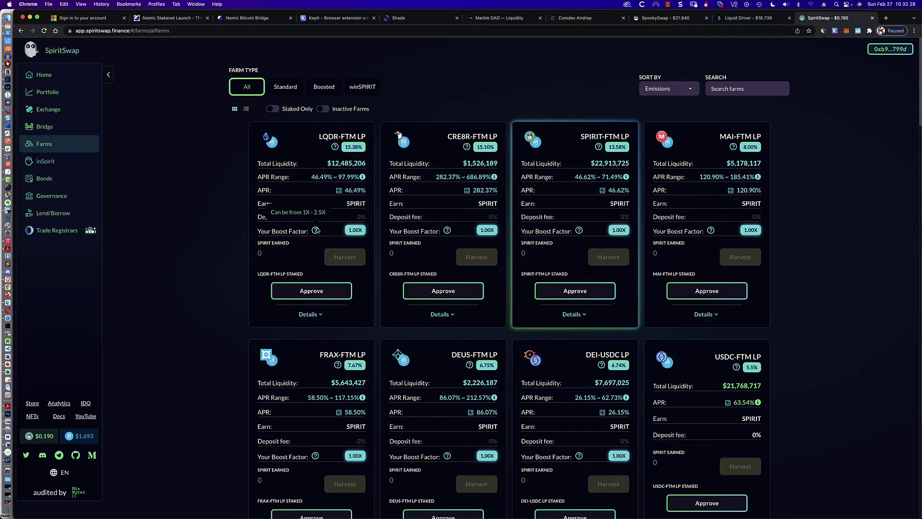
{"action": "left_click", "coordinate": [748, 21]}
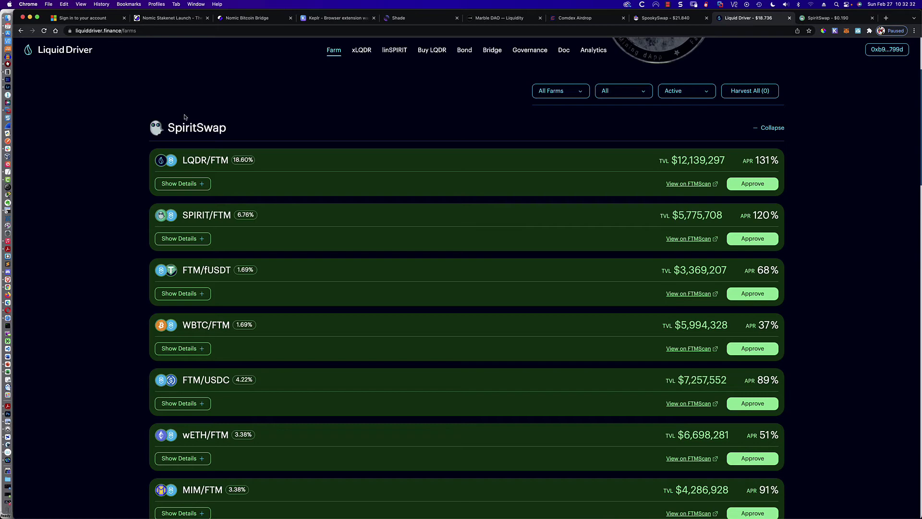
{"action": "scroll", "coordinate": [180, 116], "scroll_direction": "down", "scroll_amount": 2}
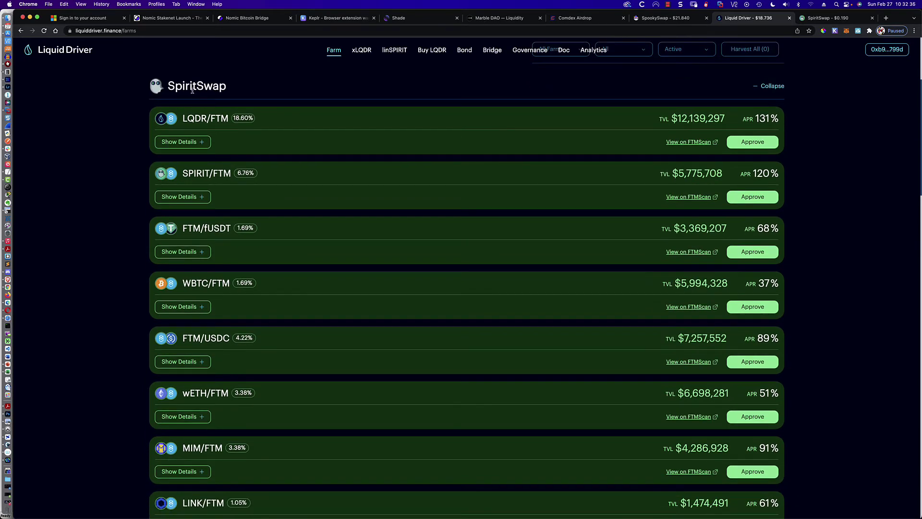
{"action": "scroll", "coordinate": [192, 90], "scroll_direction": "down", "scroll_amount": 3}
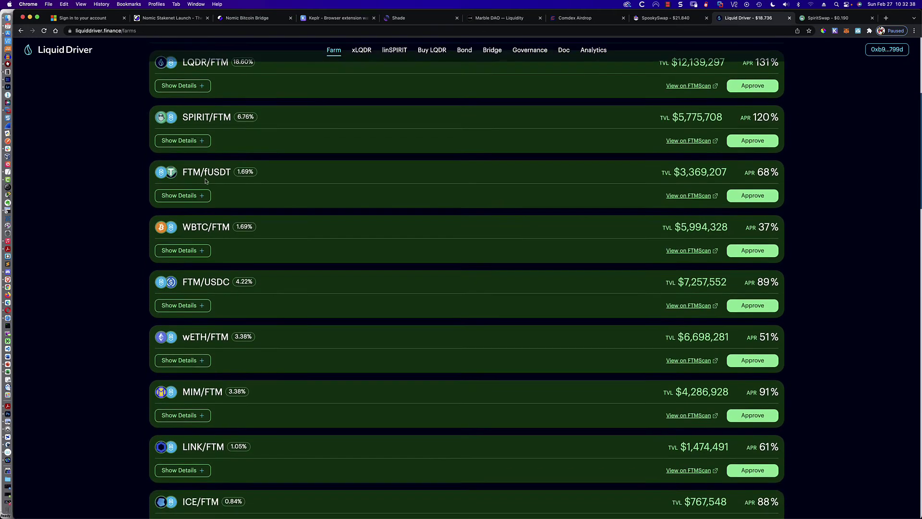
{"action": "scroll", "coordinate": [206, 180], "scroll_direction": "down", "scroll_amount": 15}
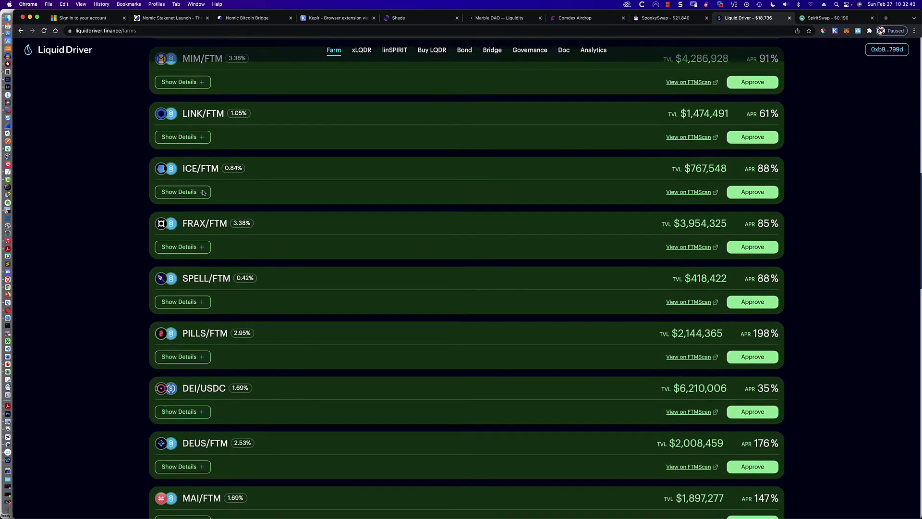
{"action": "scroll", "coordinate": [203, 192], "scroll_direction": "down", "scroll_amount": 18}
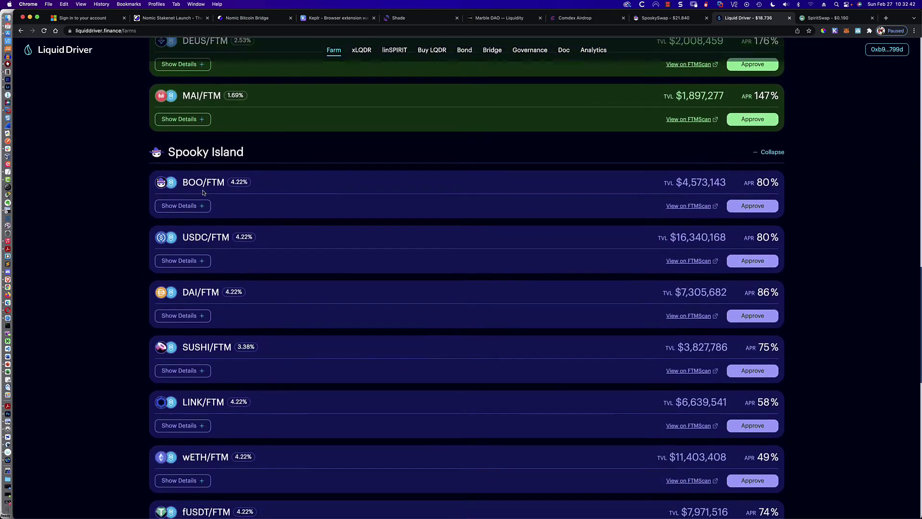
{"action": "scroll", "coordinate": [203, 192], "scroll_direction": "down", "scroll_amount": 3}
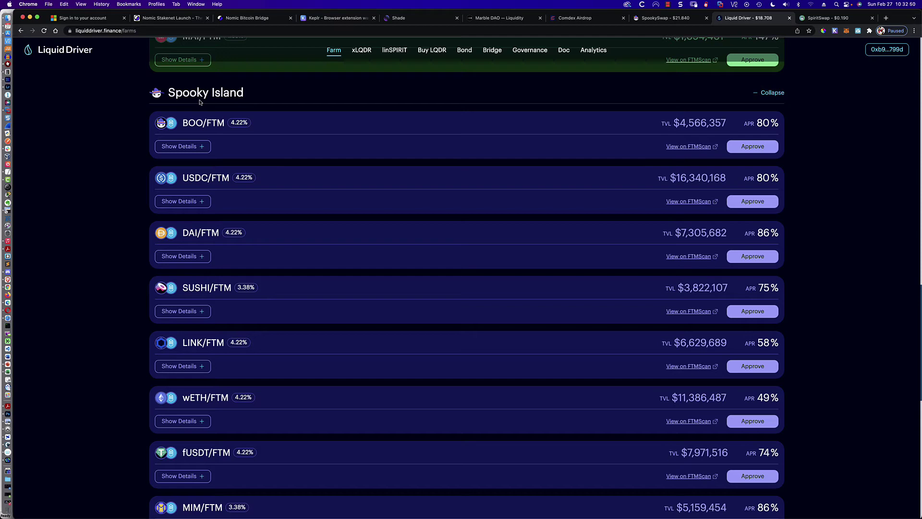
{"action": "scroll", "coordinate": [209, 138], "scroll_direction": "down", "scroll_amount": 20}
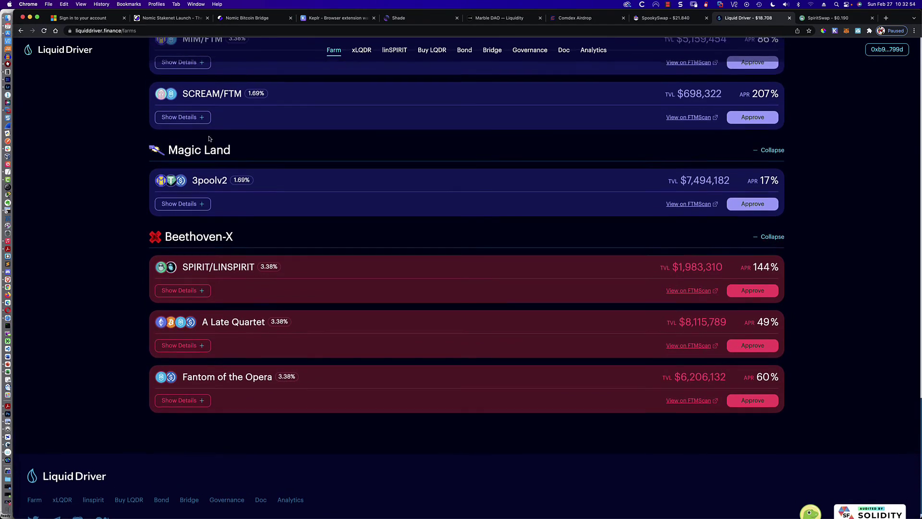
Step: Scroll back to the SpiritSwap farms showing FTM/USDC 89%, MIM/FTM 91%, LINK/FTM 61% APR
{"action": "scroll", "coordinate": [209, 138], "scroll_direction": "up", "scroll_amount": 20}
{"action": "scroll", "coordinate": [209, 138], "scroll_direction": "up", "scroll_amount": 20}
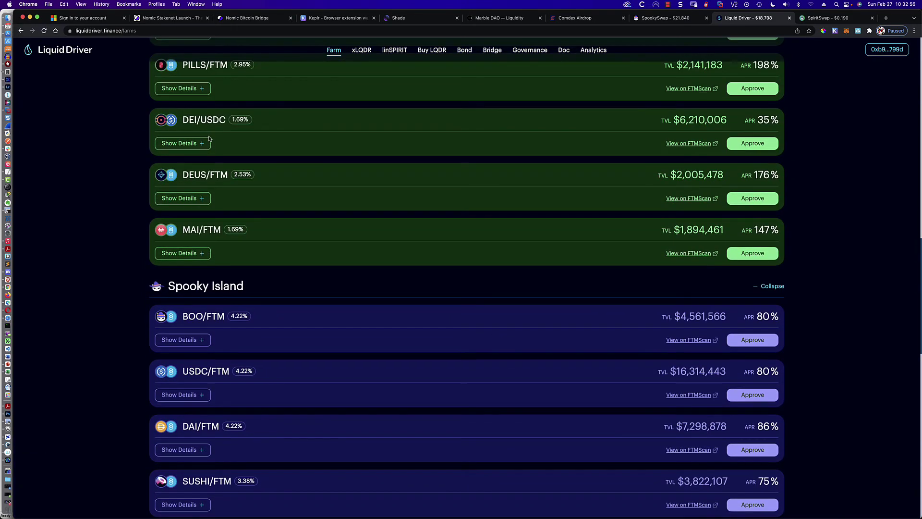
{"action": "scroll", "coordinate": [209, 138], "scroll_direction": "up", "scroll_amount": 9}
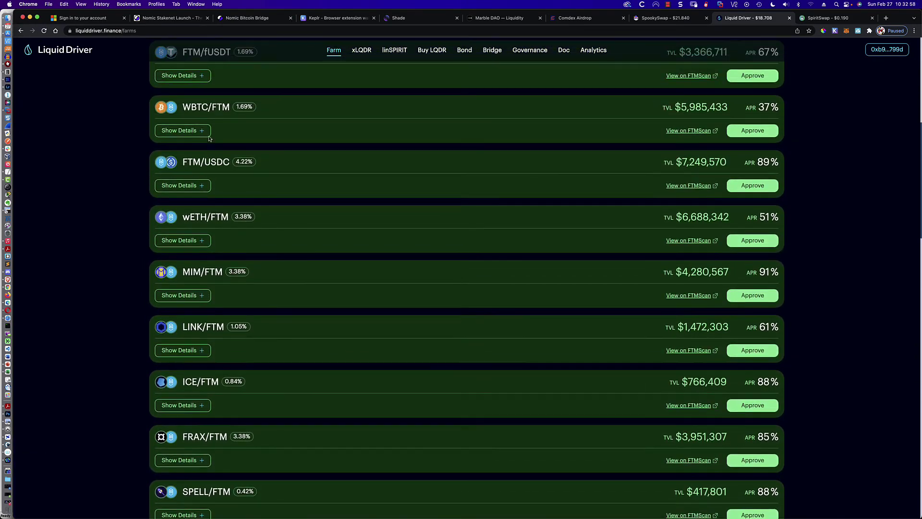
{"action": "scroll", "coordinate": [210, 139], "scroll_direction": "down", "scroll_amount": 1}
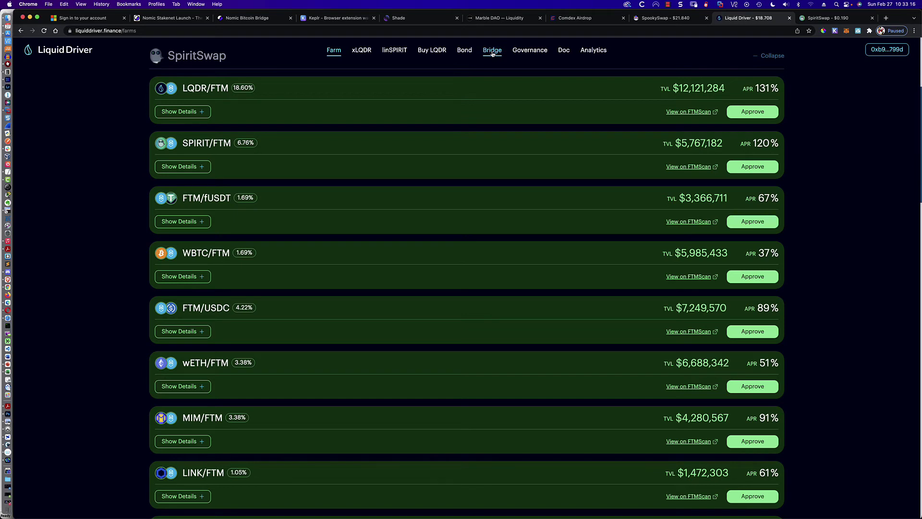
Step: Reach SpiritSwap through Liquid Driver's Bridge link and view its Home dashboard with $292,748,049 TVL
{"action": "left_click", "coordinate": [492, 51]}
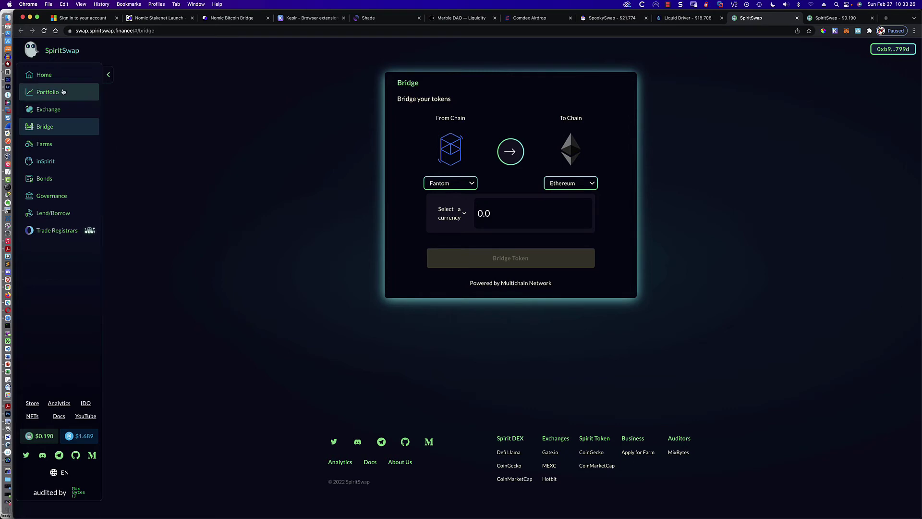
{"action": "left_click", "coordinate": [49, 75]}
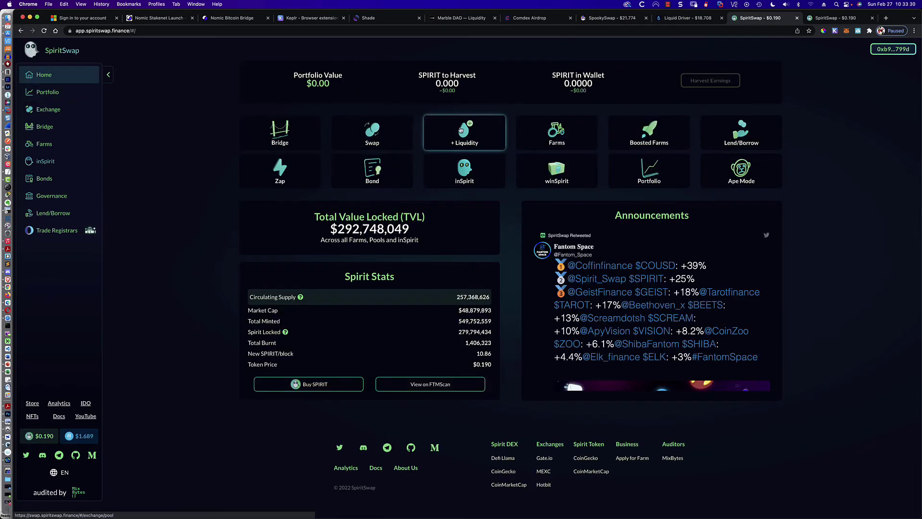
Step: Open SpiritSwap's Your Liquidity panel and compare it with Liquid Driver's farm list
{"action": "left_click", "coordinate": [464, 131]}
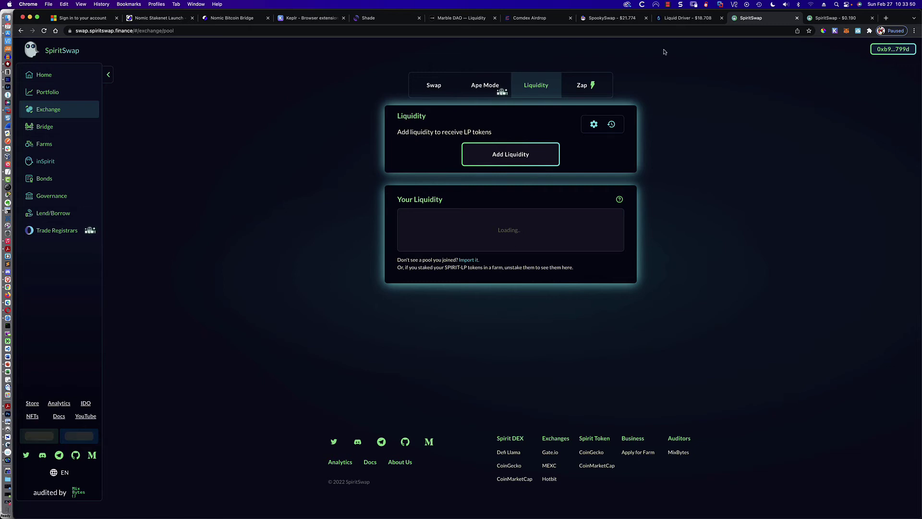
{"action": "left_click", "coordinate": [671, 19]}
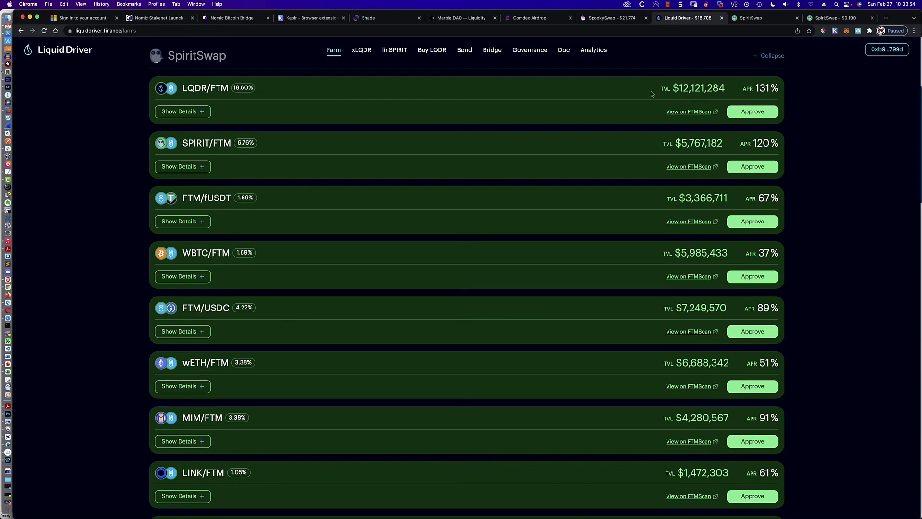
{"action": "left_click", "coordinate": [763, 19]}
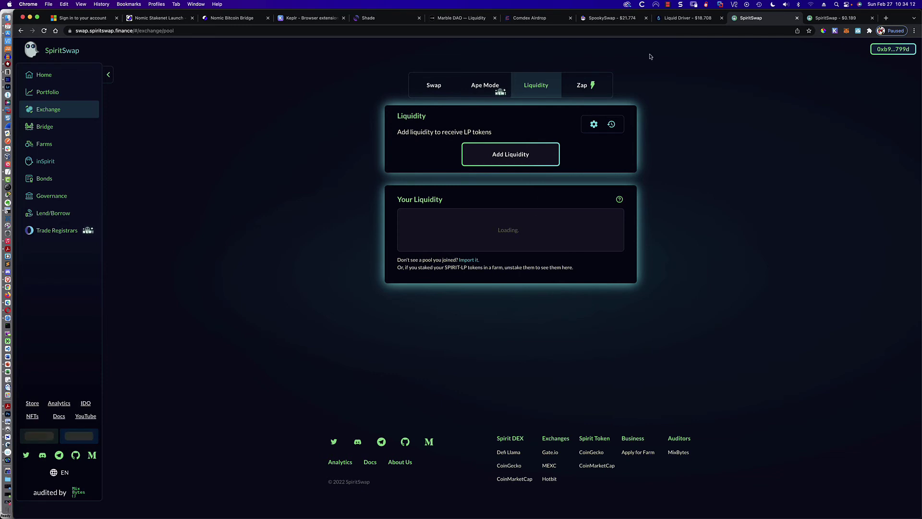
Step: Scroll Liquid Driver's farms to Spooky Island, then move to SpookySwap's farms list
{"action": "left_click", "coordinate": [671, 21]}
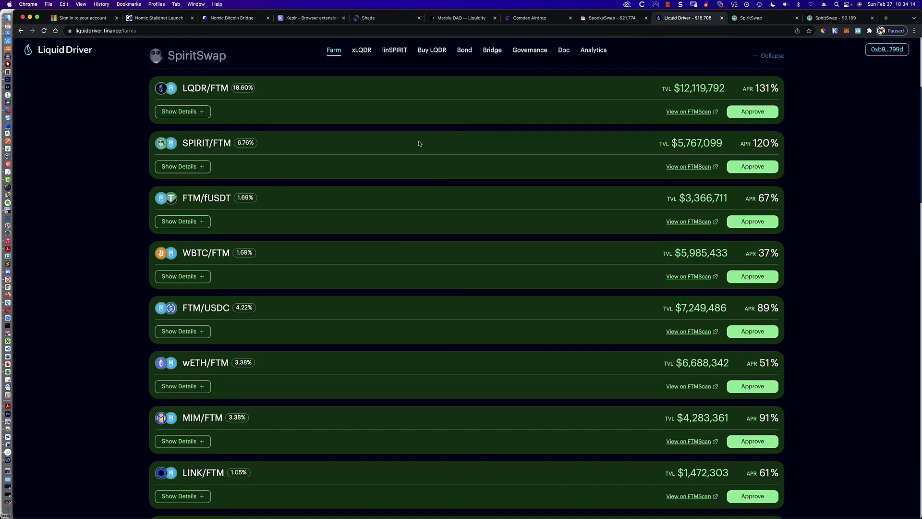
{"action": "scroll", "coordinate": [418, 142], "scroll_direction": "down", "scroll_amount": 15}
{"action": "scroll", "coordinate": [416, 143], "scroll_direction": "down", "scroll_amount": 5}
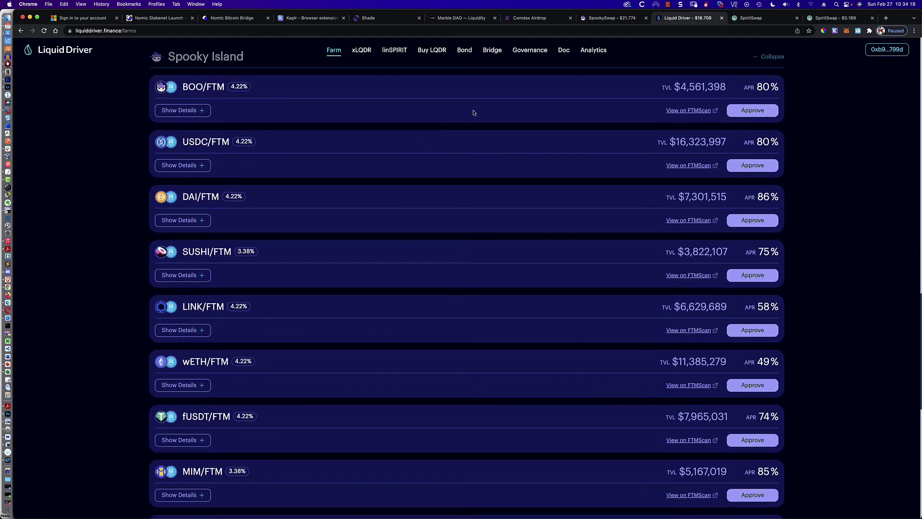
{"action": "left_click", "coordinate": [606, 19]}
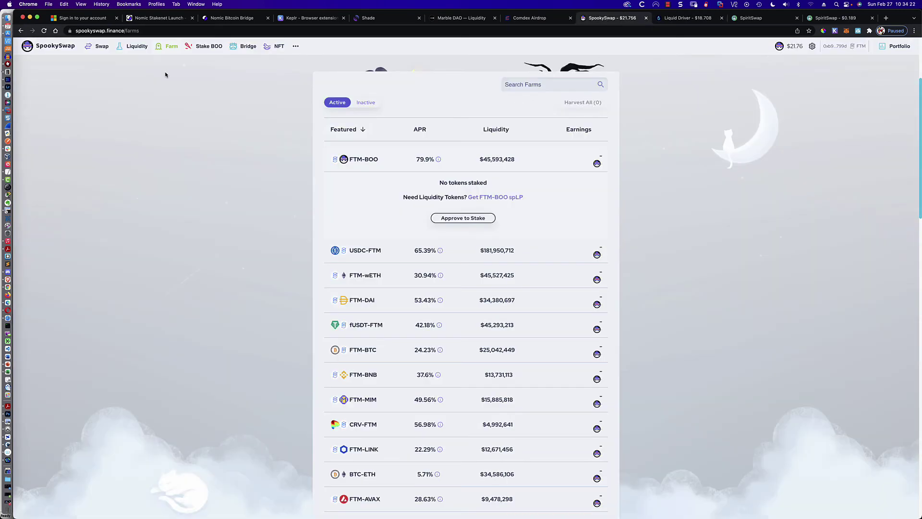
Step: Open SpookySwap's Liquidity My Potions view, confirming no FTM-BOO LP position is held
{"action": "left_click", "coordinate": [133, 47]}
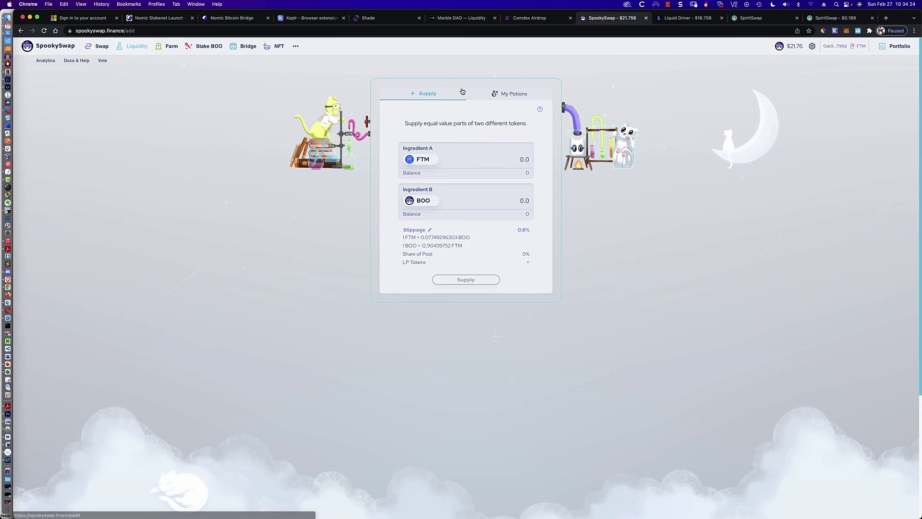
{"action": "left_click", "coordinate": [512, 94]}
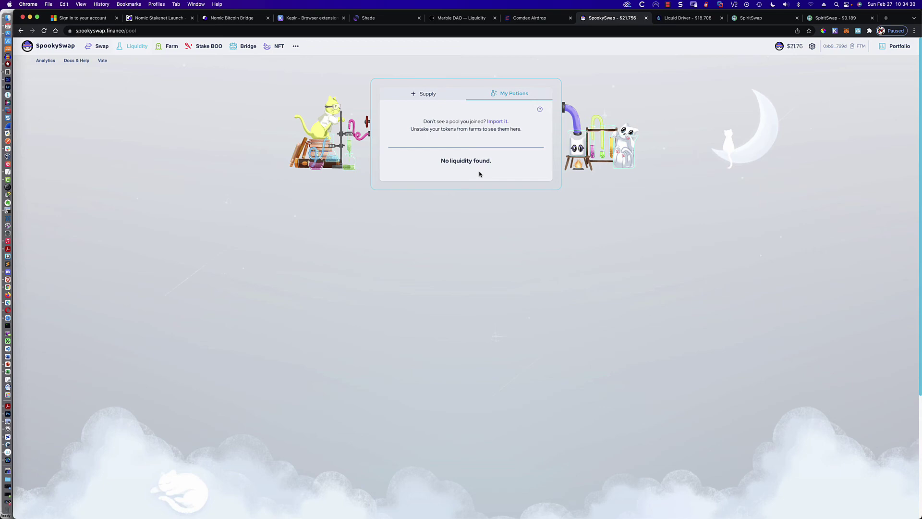
Step: Back in Liquid Driver, bring up LQDR/FTM at $12,119,789 TVL and 131% APR
{"action": "left_click", "coordinate": [681, 19]}
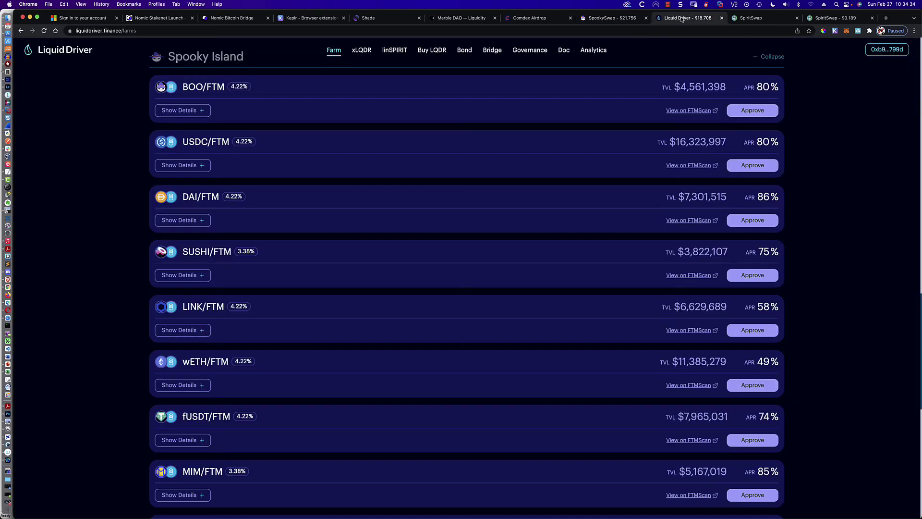
{"action": "scroll", "coordinate": [803, 79], "scroll_direction": "up", "scroll_amount": 10}
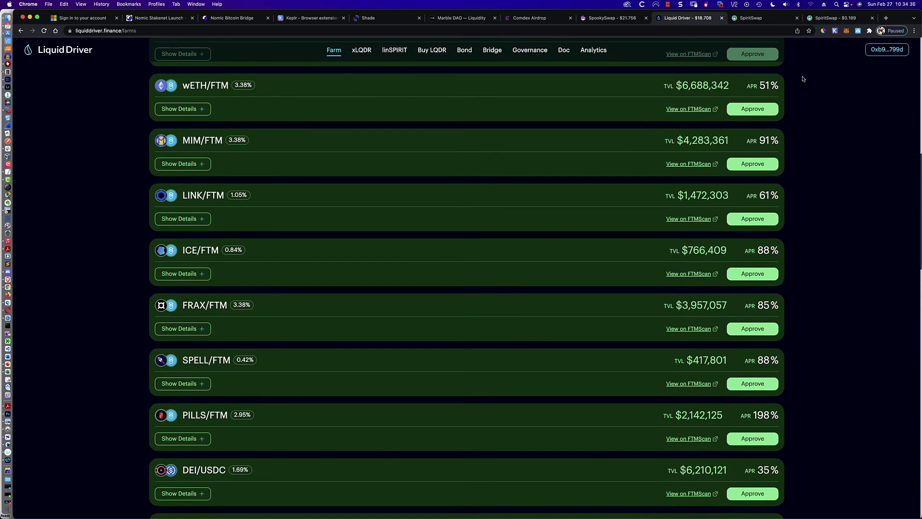
{"action": "scroll", "coordinate": [801, 77], "scroll_direction": "down", "scroll_amount": 2}
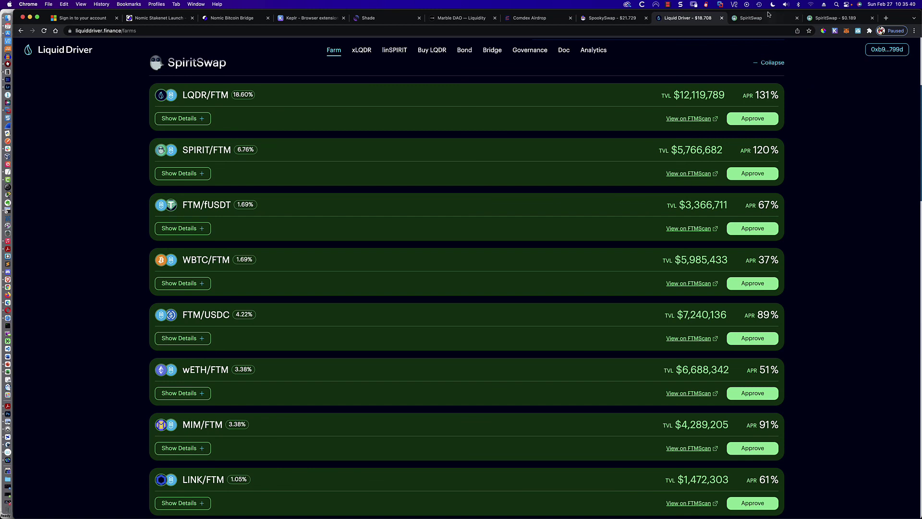
Step: Go from SpiritSwap's exchange view to its Farms list and highlight the LQDR-FTM farm's SPIRIT reward
{"action": "left_click", "coordinate": [765, 19]}
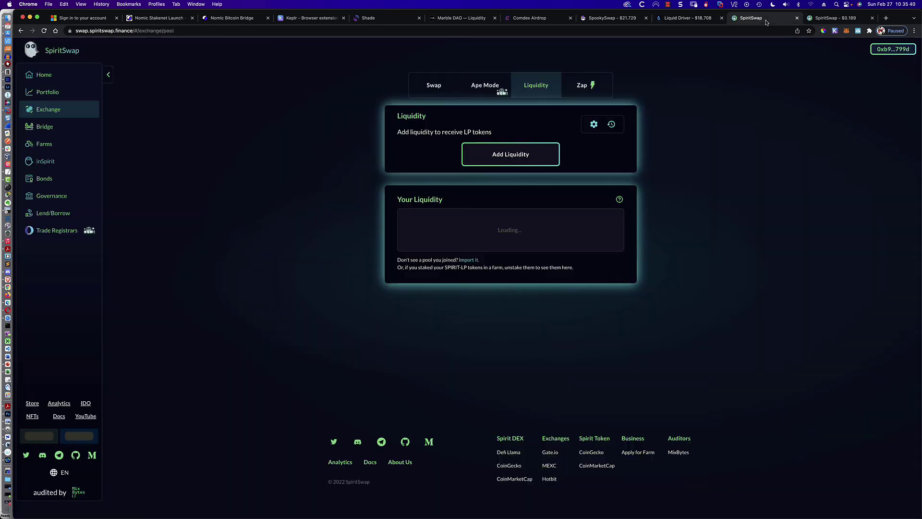
{"action": "left_click", "coordinate": [48, 110]}
{"action": "left_click", "coordinate": [45, 139]}
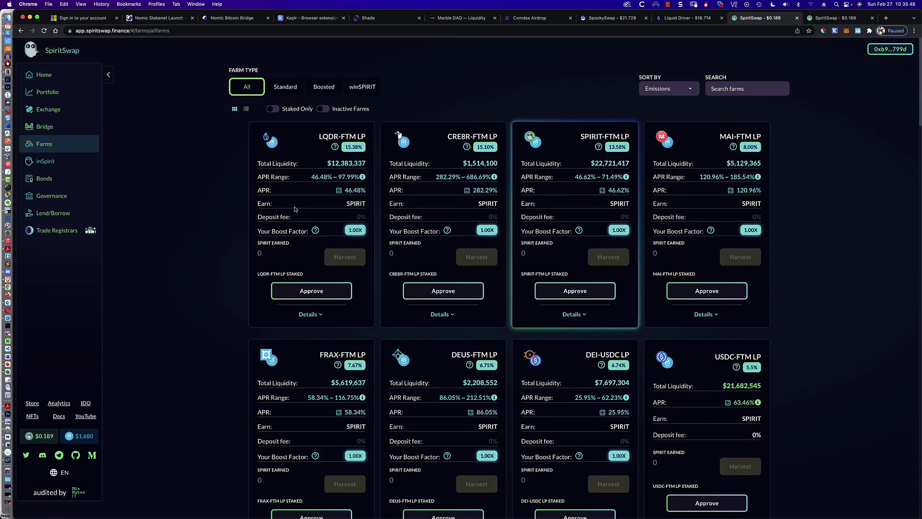
{"action": "double_click", "coordinate": [353, 204]}
Step: Return to SpookySwap and show its home page with Total Value Locked and circulating BOO
{"action": "left_click", "coordinate": [613, 18]}
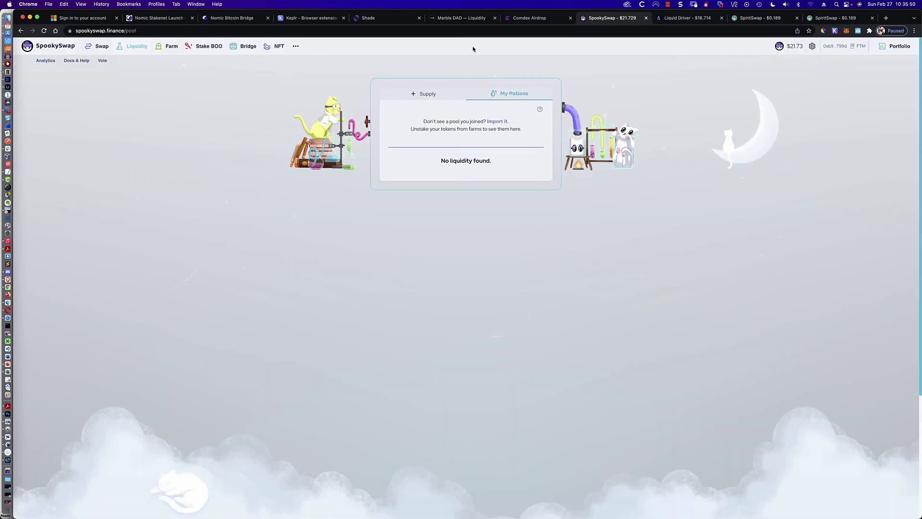
{"action": "left_click", "coordinate": [57, 46]}
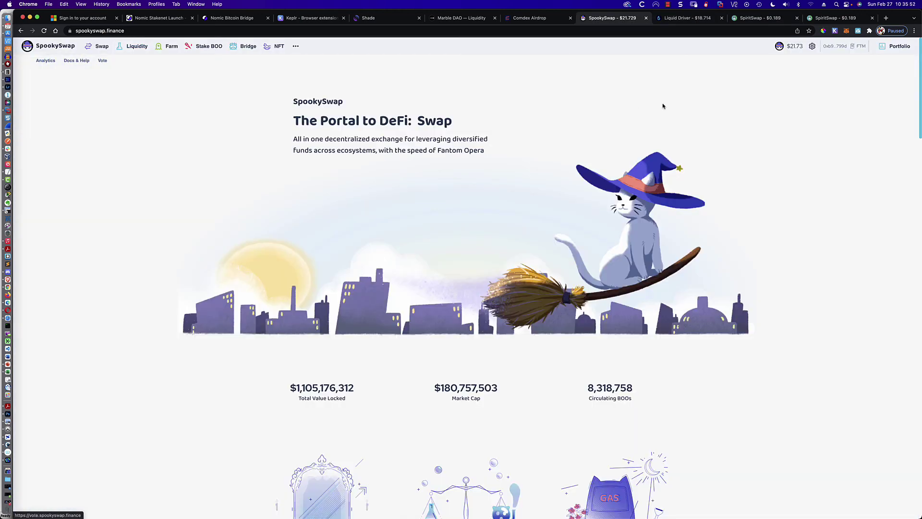